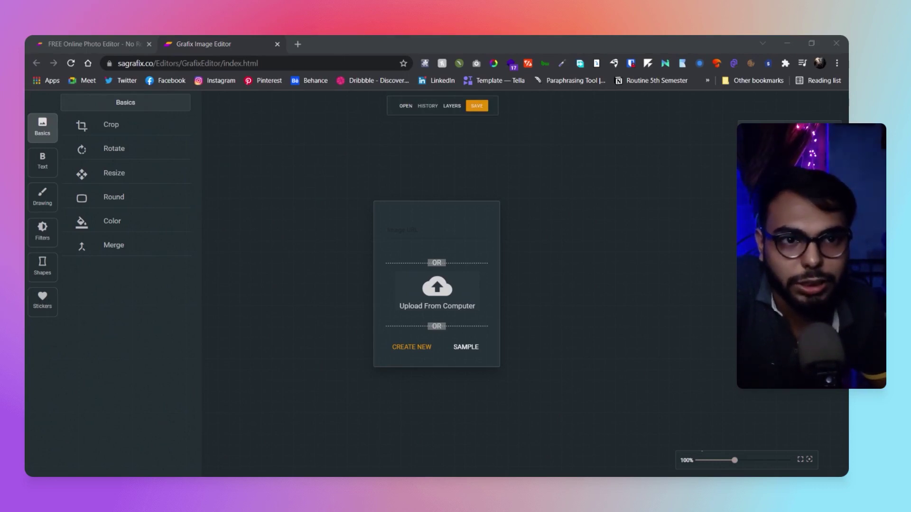
Close the extra browser tab showing the Annotate Screen image and load the sample picture in the image editor.
left_click_drag(304, 275, 308, 281)
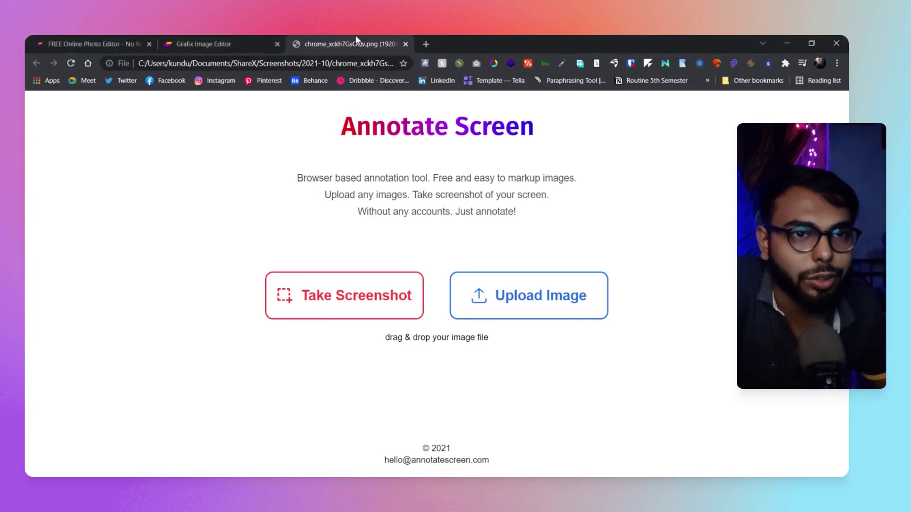
left_click(406, 44)
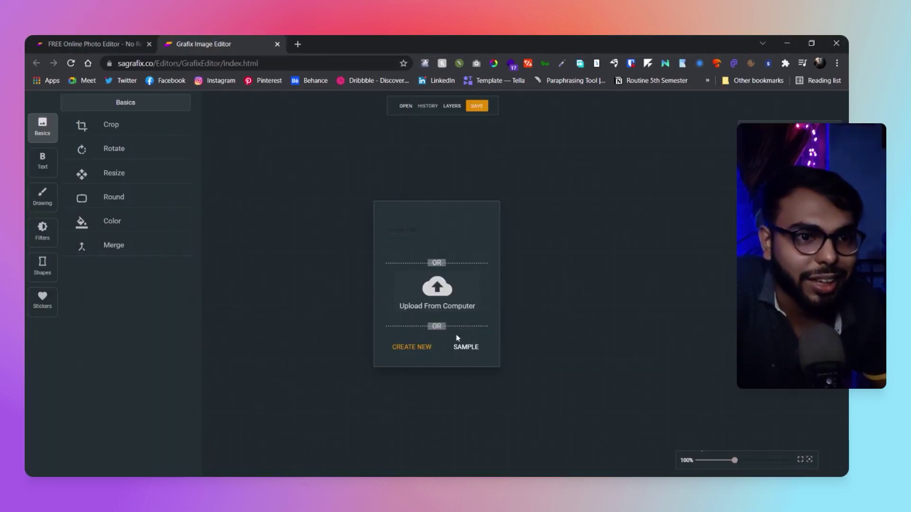
left_click(412, 346)
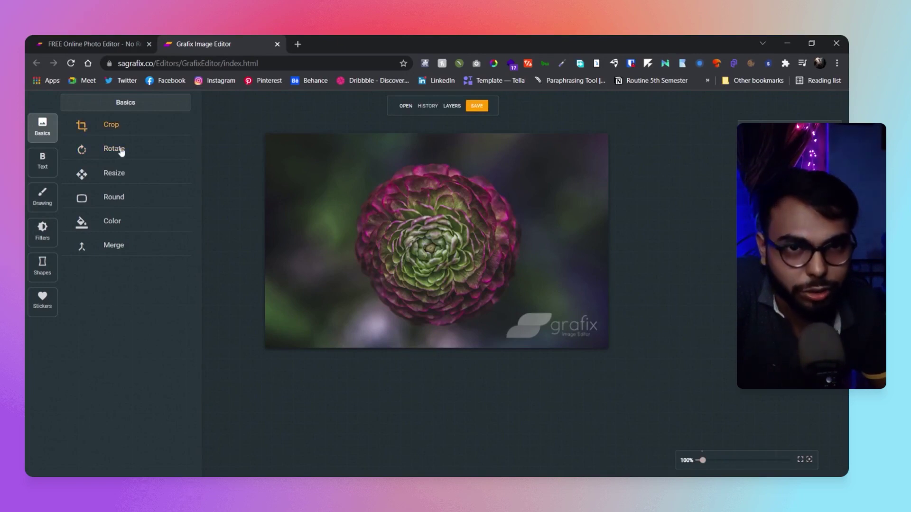
Round the corners of the flower photo with a radius of 20.
left_click(114, 197)
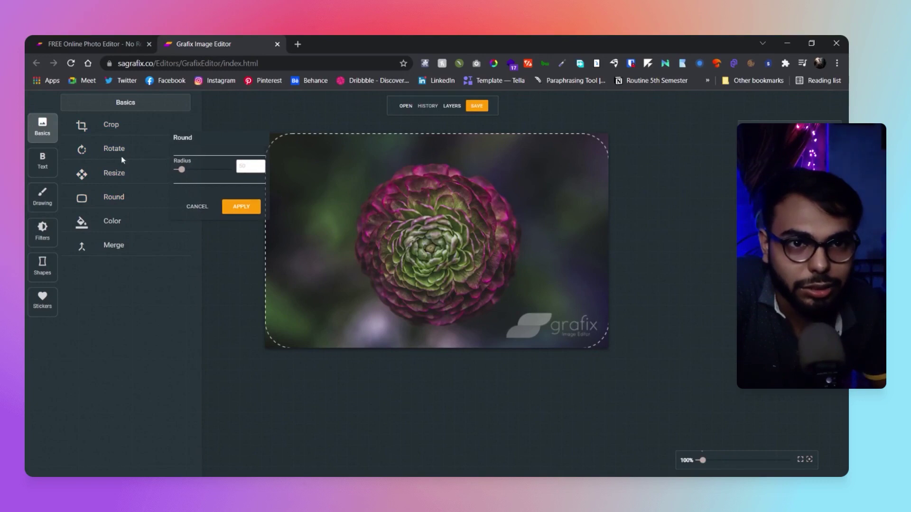
left_click_drag(181, 170, 175, 170)
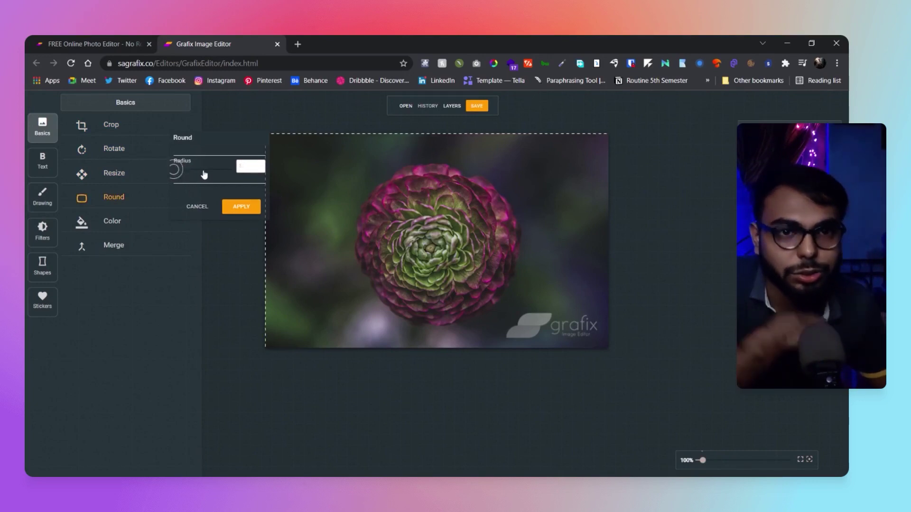
left_click_drag(250, 167, 231, 171)
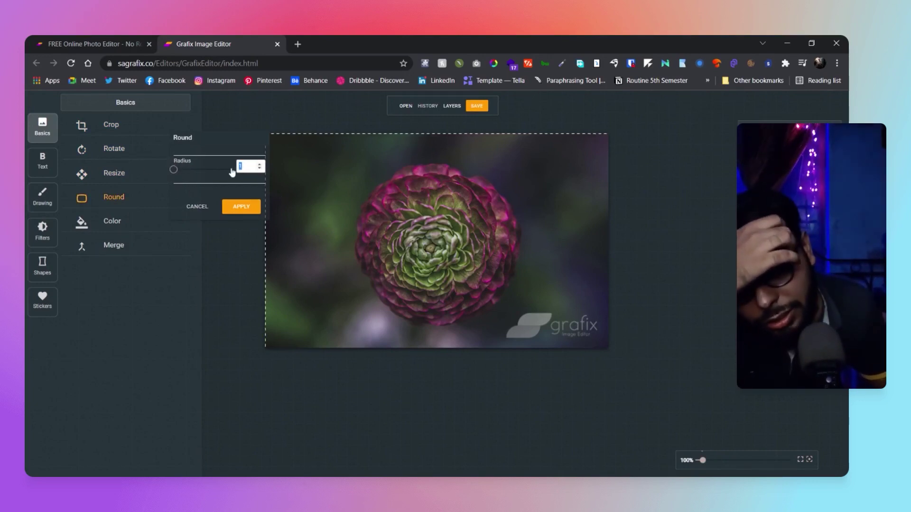
type("20")
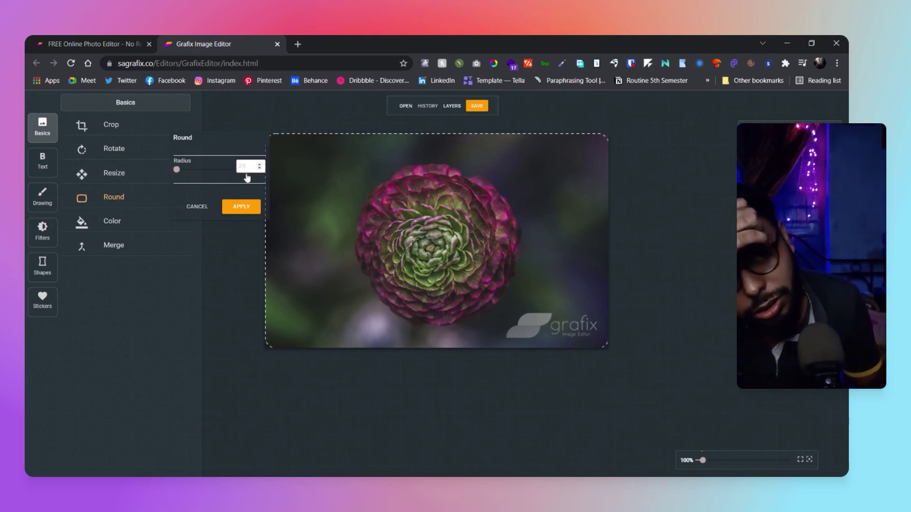
left_click(243, 207)
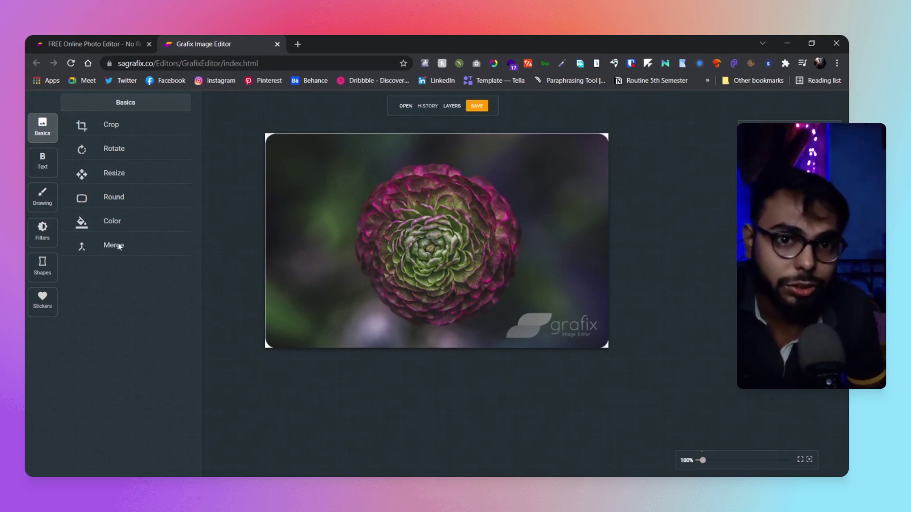
Examine the text tool's handwriting fonts, the available font categories and the font search option.
left_click(46, 162)
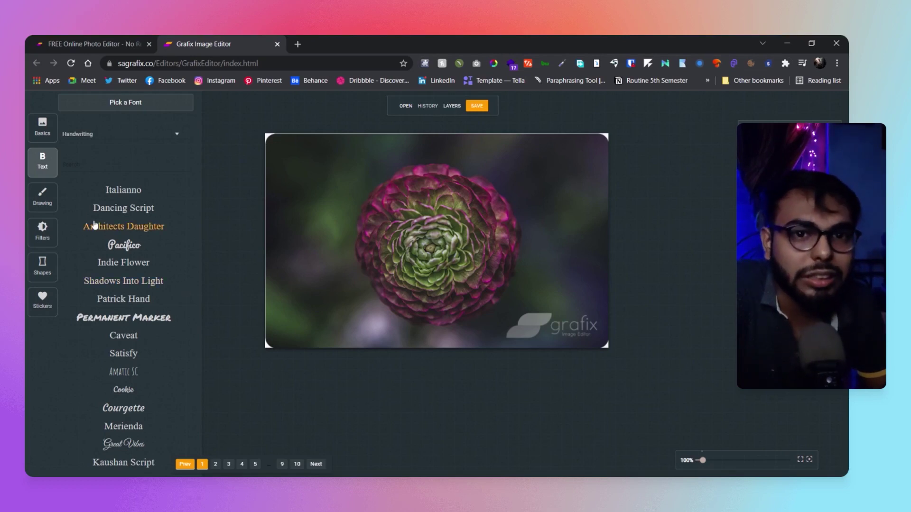
left_click(178, 135)
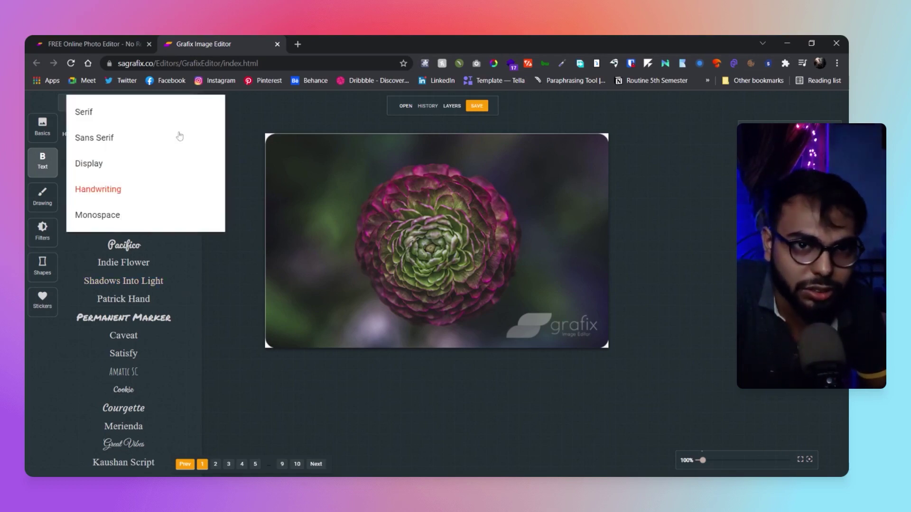
left_click(246, 124)
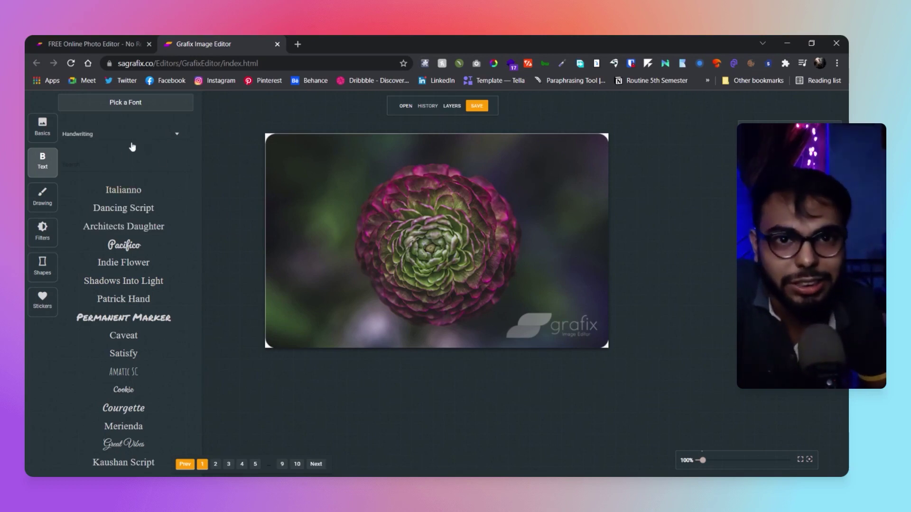
left_click(124, 166)
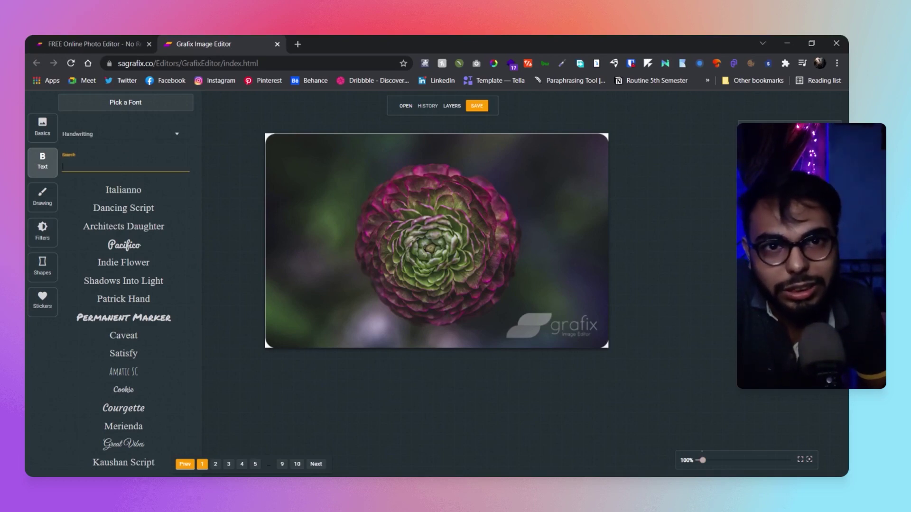
left_click(80, 159)
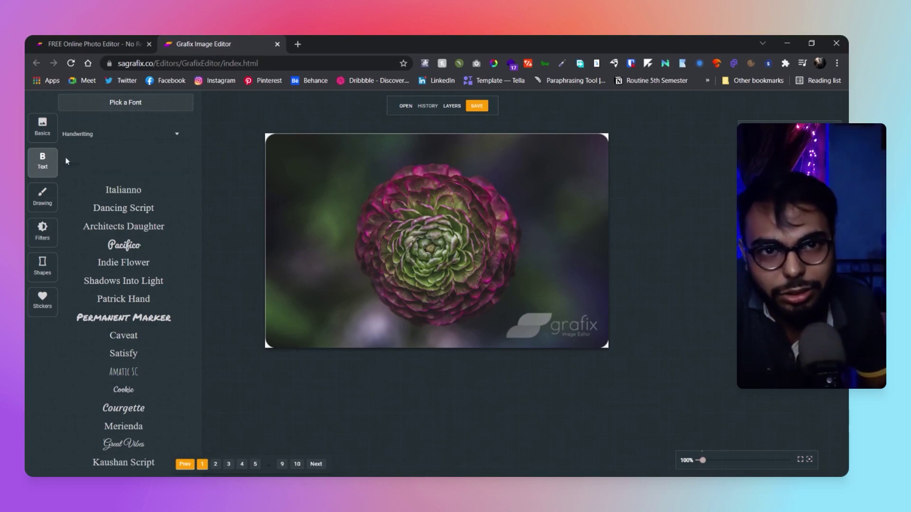
left_click(102, 166)
left_click(204, 162)
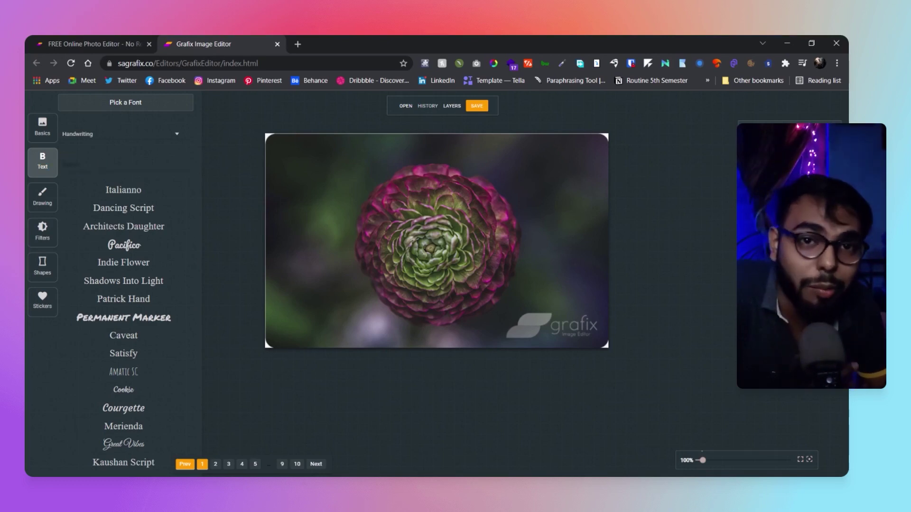
left_click(125, 165)
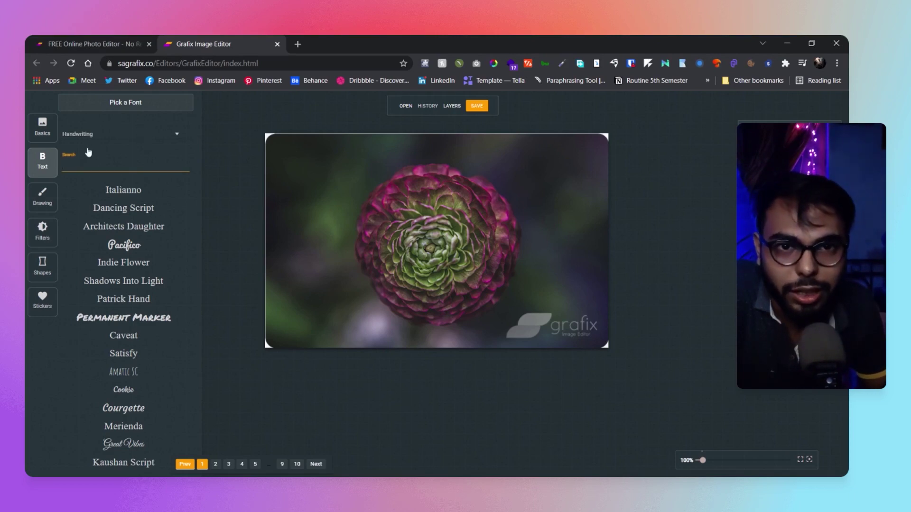
left_click(177, 138)
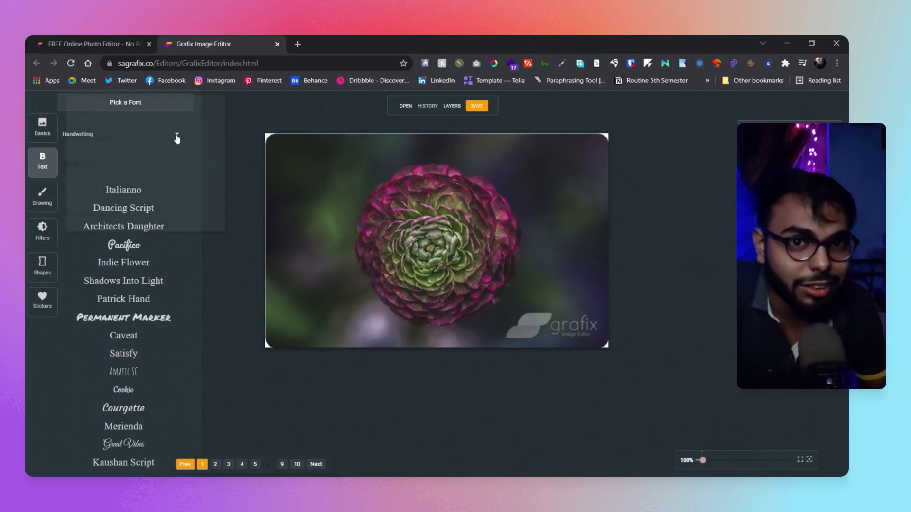
left_click(261, 338)
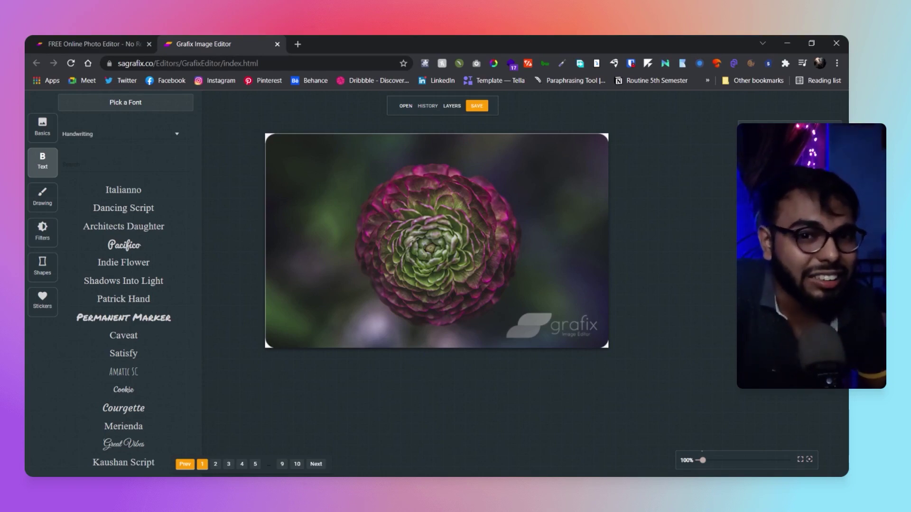
Add the fortress sticker from the Landmarks category and place it in the lower-left part of the photo.
left_click(42, 299)
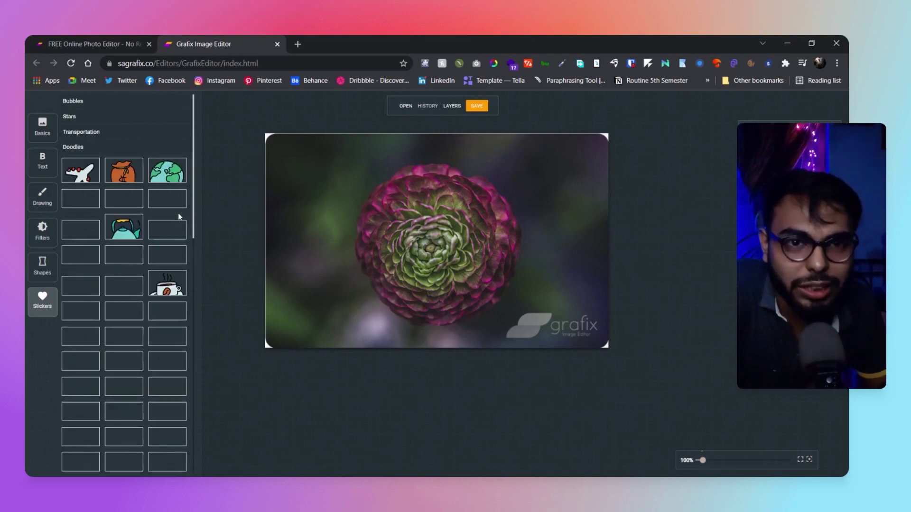
scroll(179, 215, "down", 5)
scroll(178, 215, "down", 10)
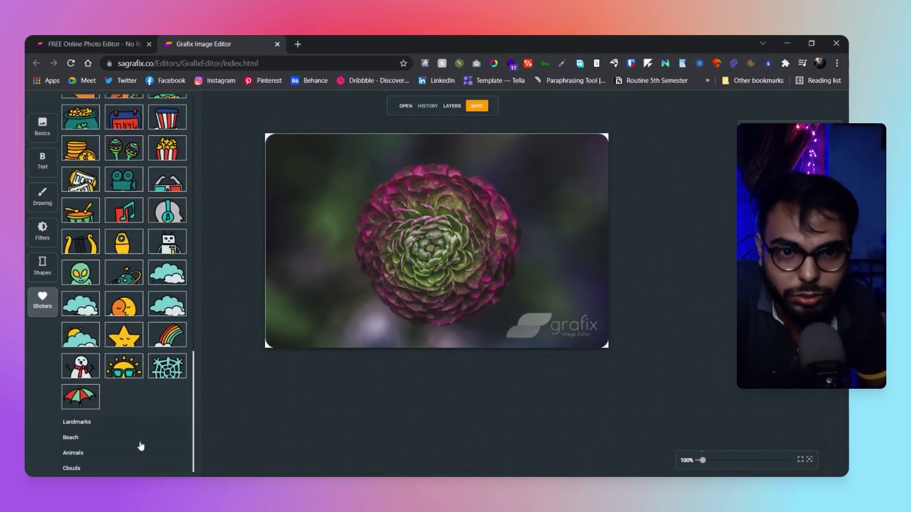
left_click(115, 424)
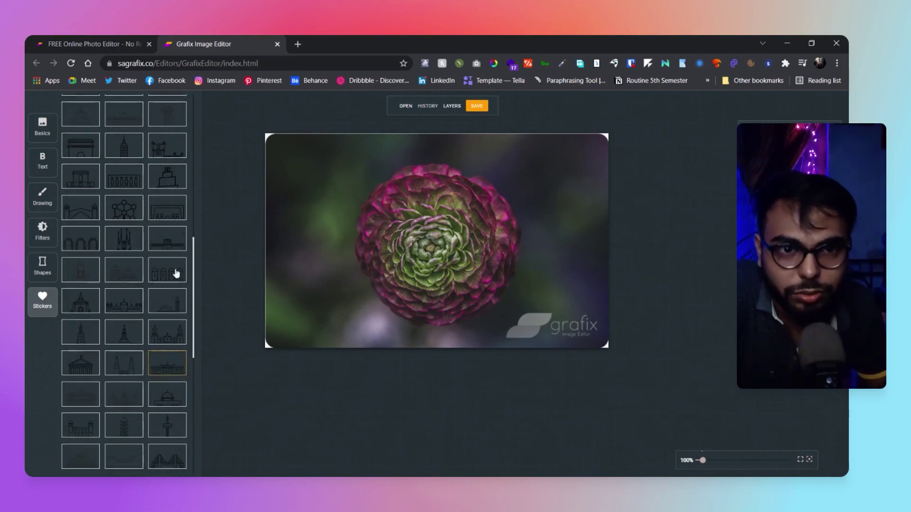
left_click(169, 295)
left_click_drag(403, 256, 316, 314)
Recolour the fortress sticker from the palette to a very pale blue-white.
left_click(246, 180)
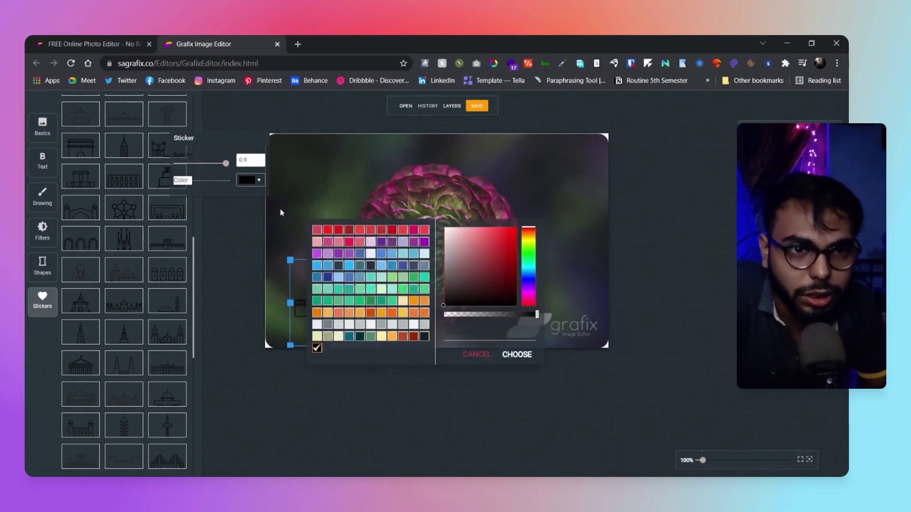
left_click(371, 254)
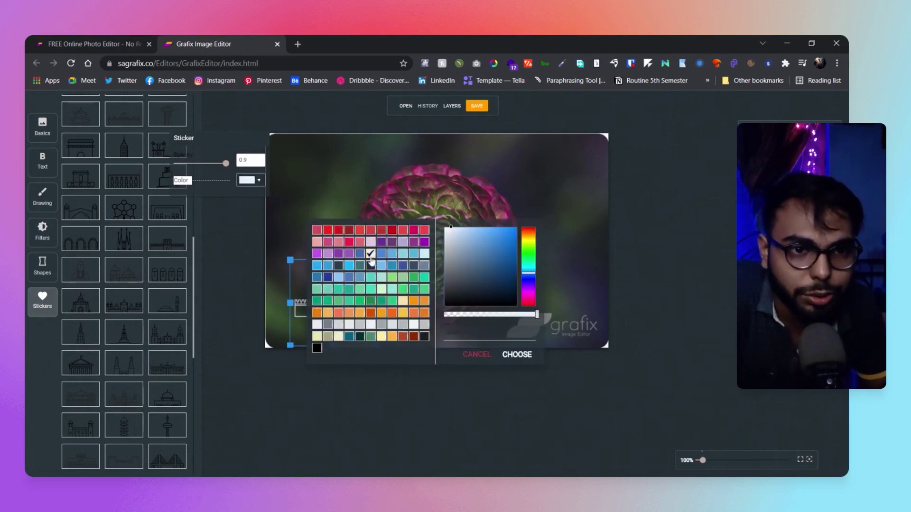
left_click(277, 387)
Enlarge the fortress sticker to over half the photo's width and position it along the lower-left edge.
left_click(302, 312)
left_click(381, 263)
left_click(350, 279)
left_click_drag(379, 260, 524, 116)
left_click_drag(405, 249, 370, 321)
left_click(346, 396)
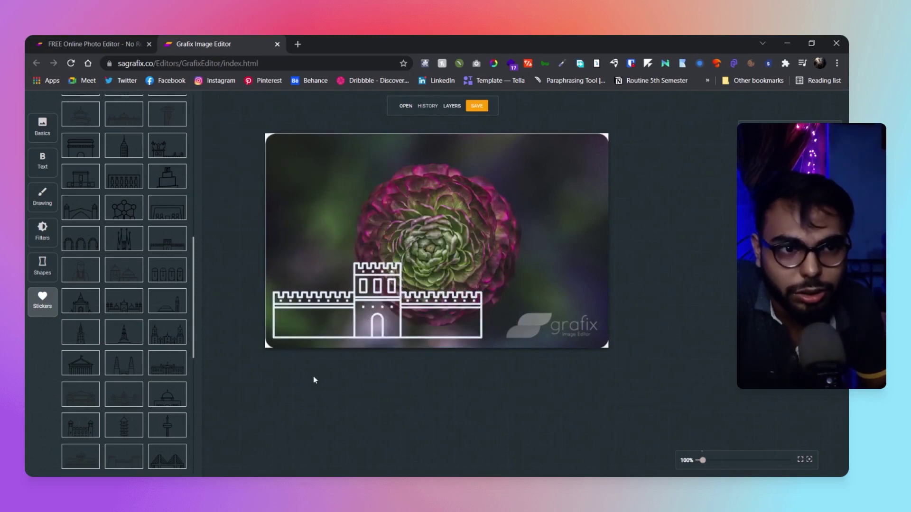
Examine the available shapes and the polygon drawing instructions.
left_click(42, 271)
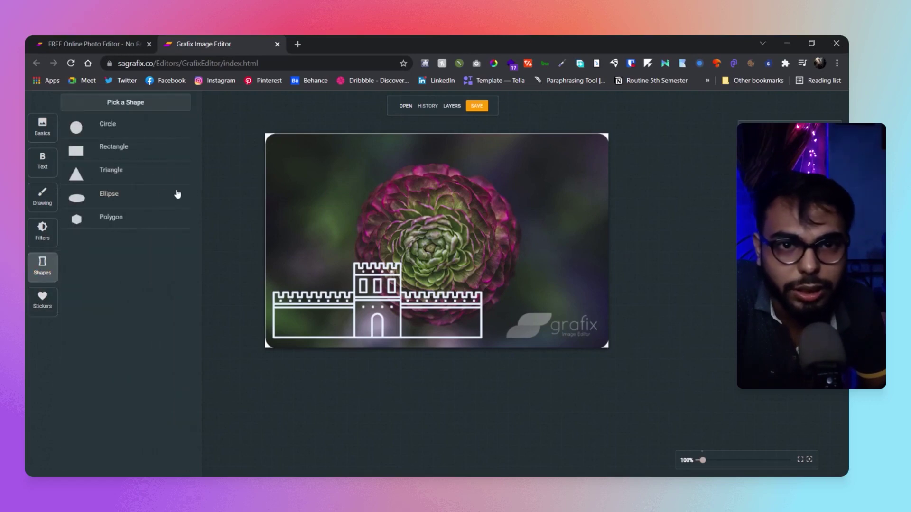
left_click(124, 220)
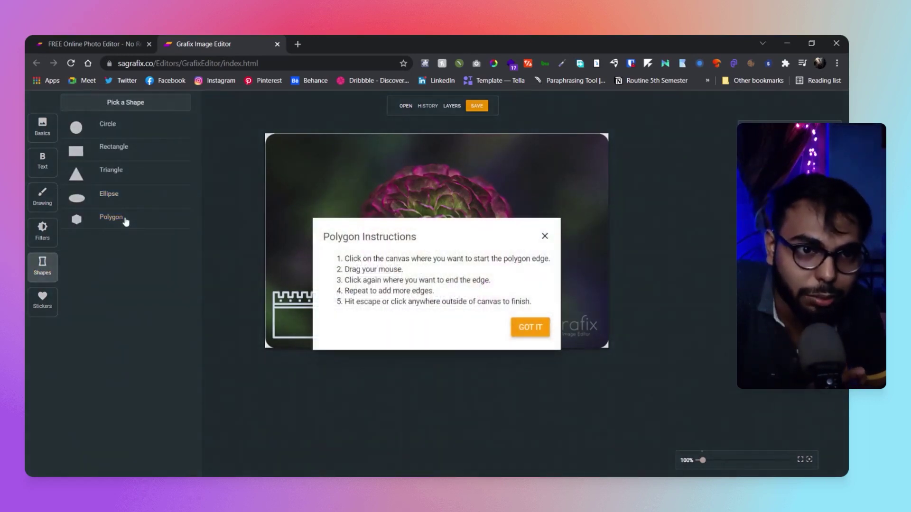
left_click(530, 327)
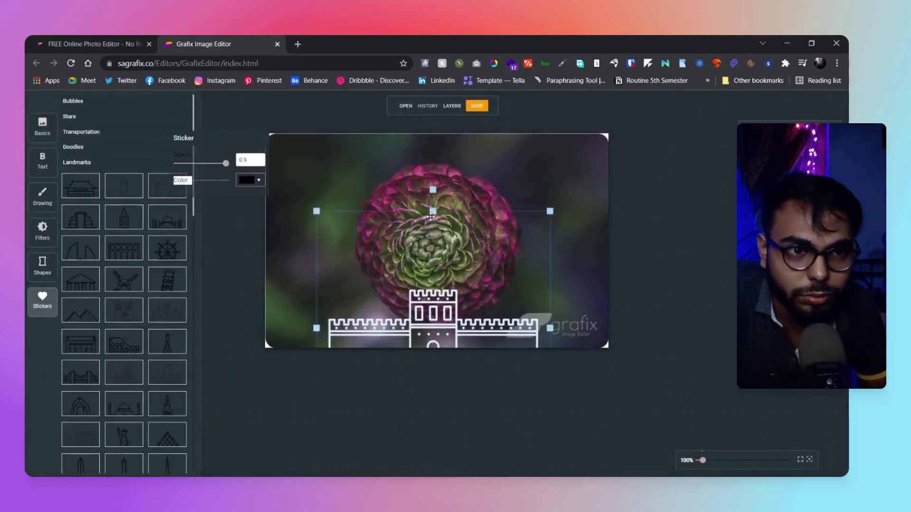
left_click(42, 266)
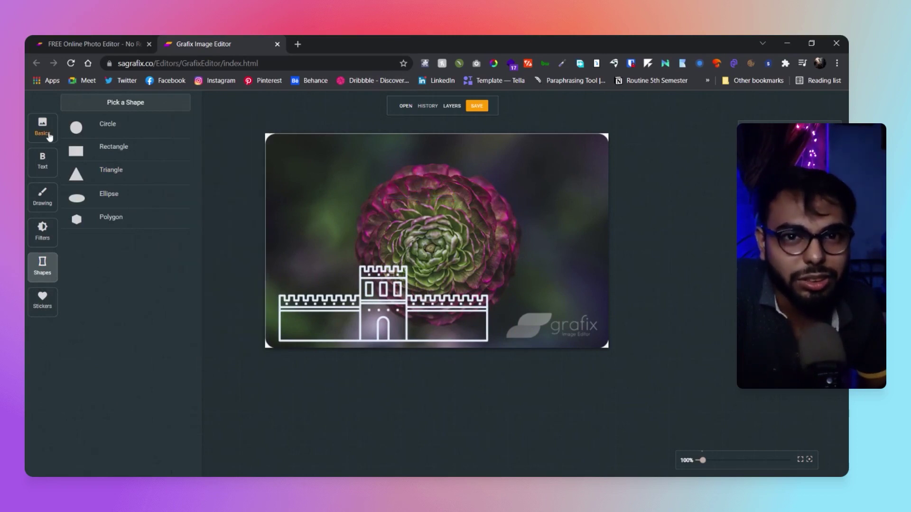
left_click(43, 128)
left_click(49, 171)
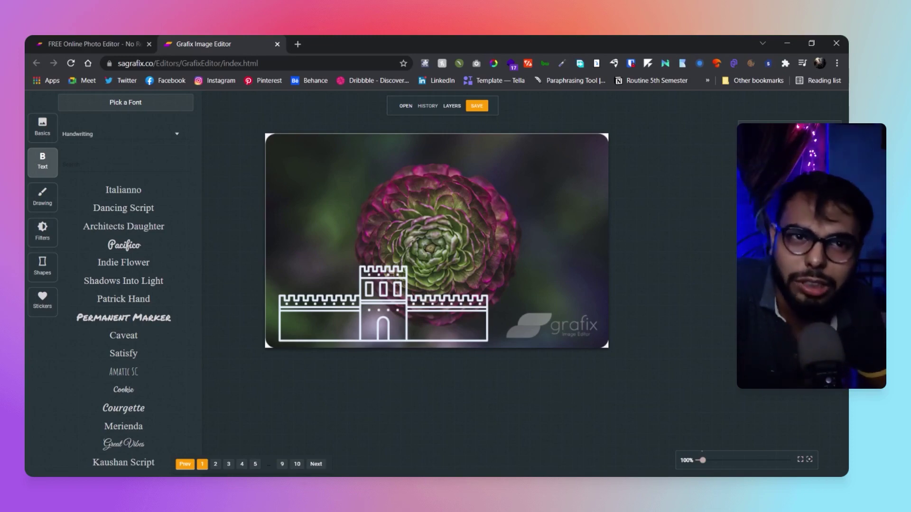
Look through the free photo editor's web page and view the site's pricing plans.
left_click(44, 36)
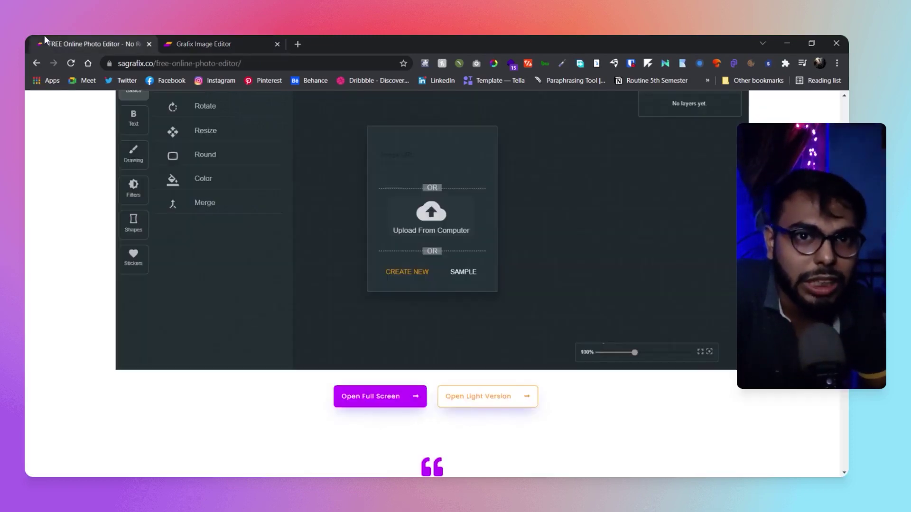
scroll(118, 146, "down", 9)
scroll(121, 149, "down", 15)
scroll(121, 150, "up", 11)
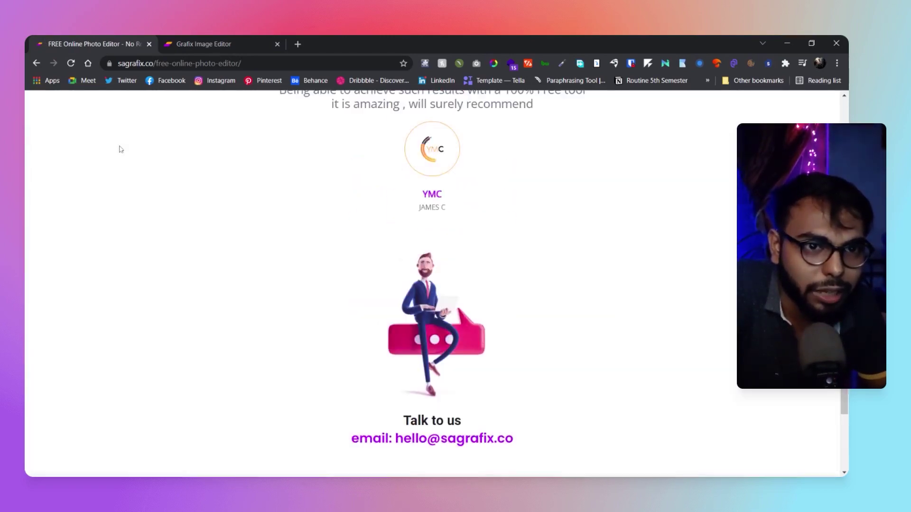
scroll(121, 150, "up", 20)
scroll(150, 144, "up", 10)
left_click(581, 130)
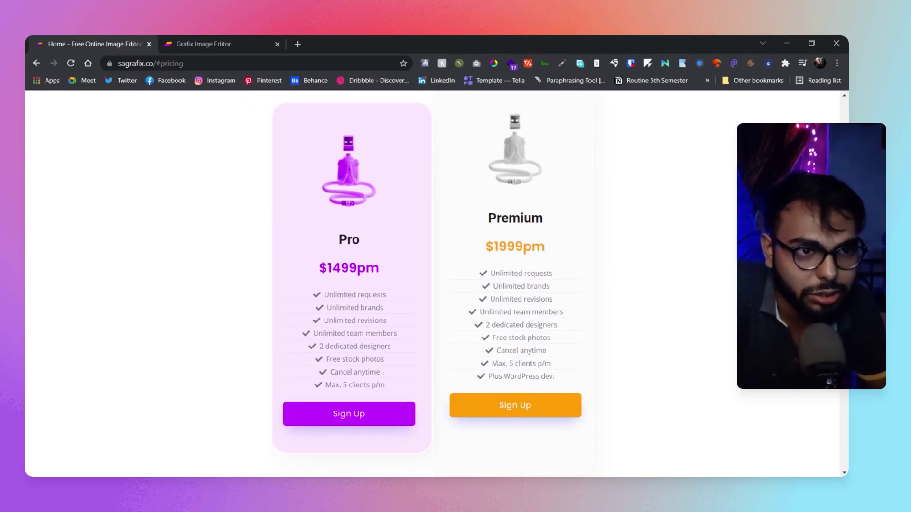
Return to the image editor and display its basic editing tools.
left_click(237, 42)
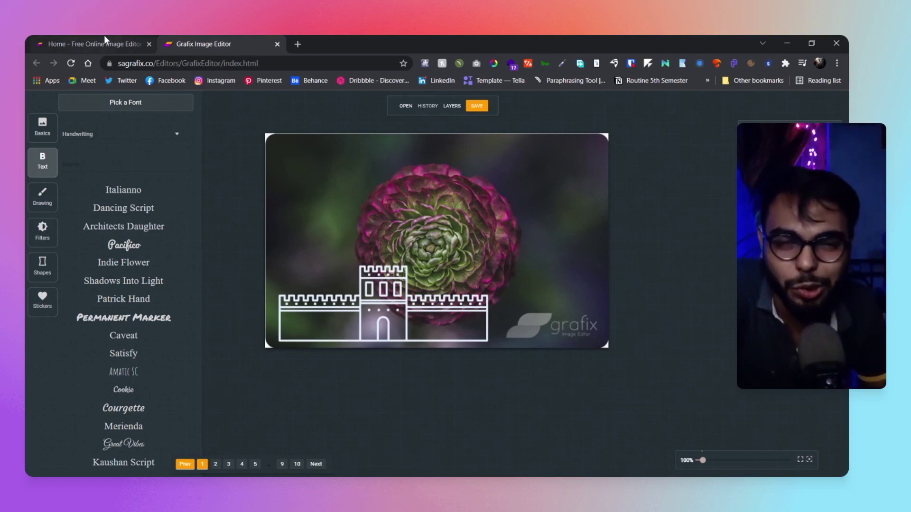
left_click(42, 128)
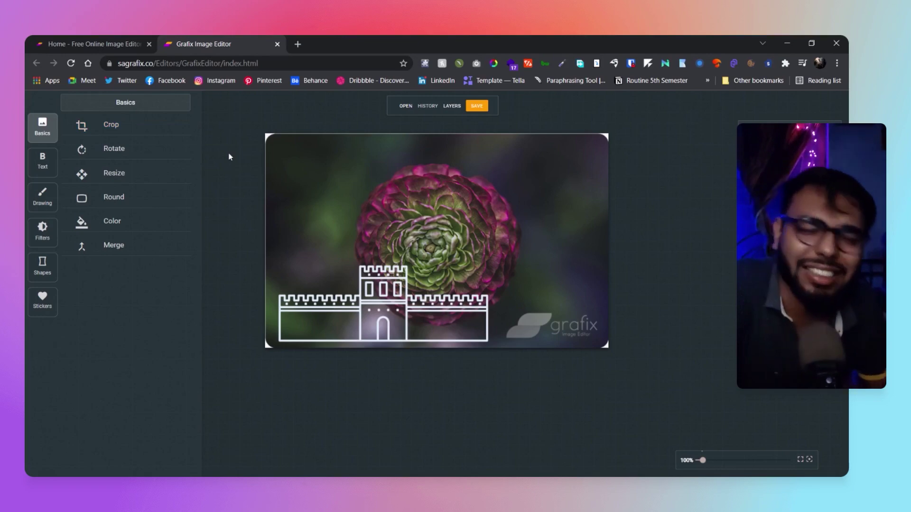
Review the design service's features and request-to-delivery process on the website's home page.
left_click(71, 42)
scroll(432, 284, "up", 13)
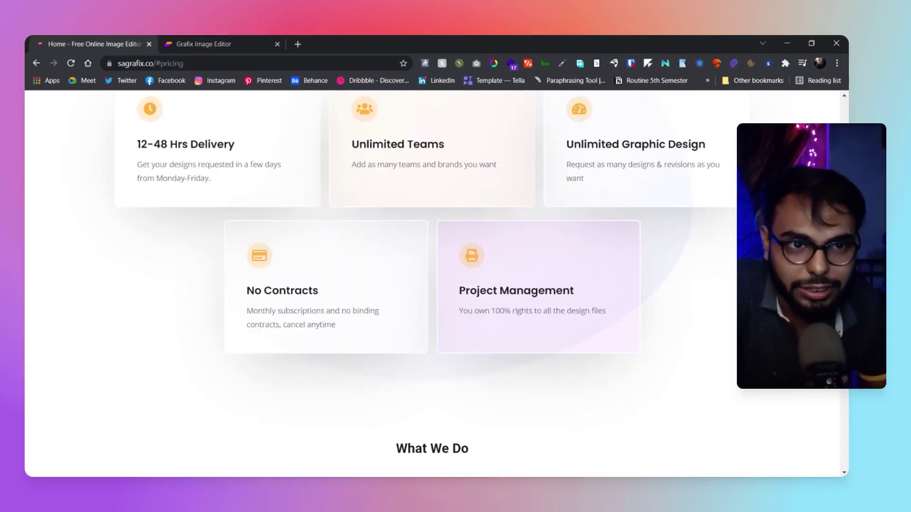
scroll(360, 280, "up", 15)
scroll(356, 281, "down", 5)
scroll(356, 281, "down", 5)
scroll(353, 282, "up", 3)
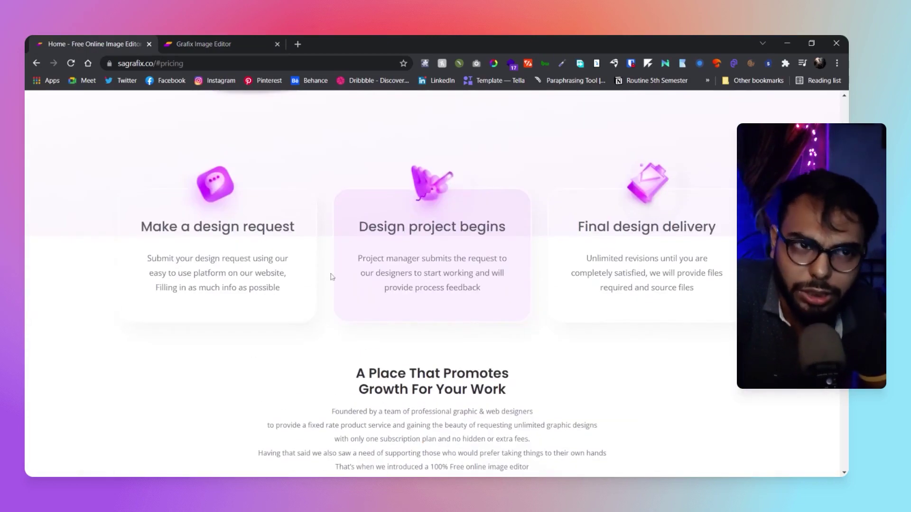
Switch back to the image editor and toggle the layers list.
left_click(189, 44)
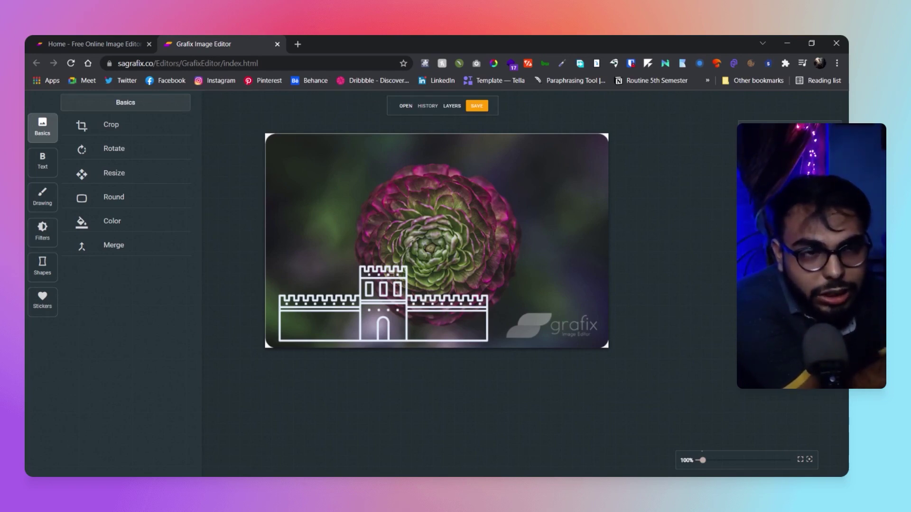
left_click(453, 108)
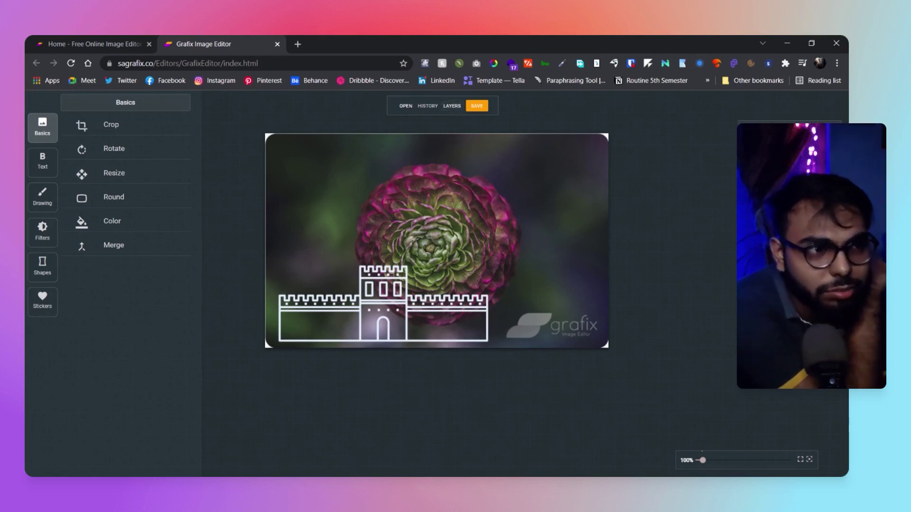